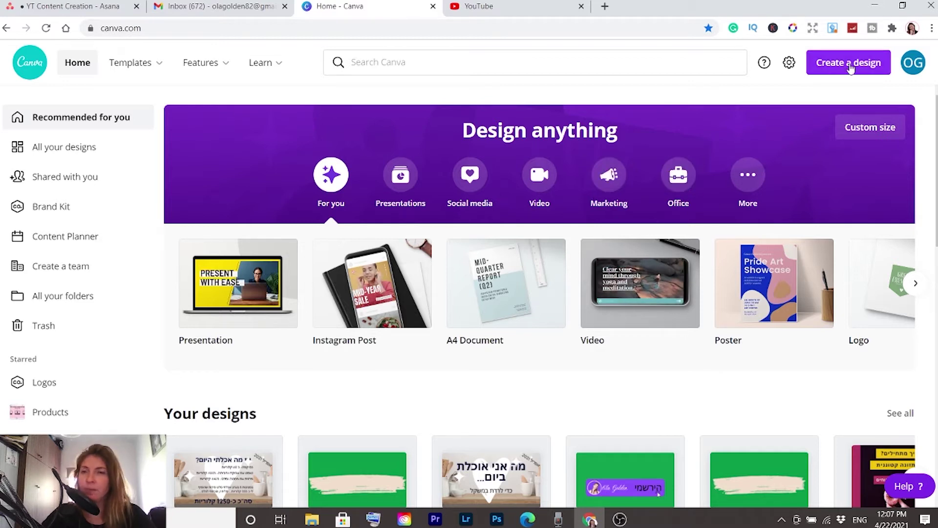
Step: Start a new 800 × 800 px YouTube Icon design from a 'youtube' search
left_click(826, 71)
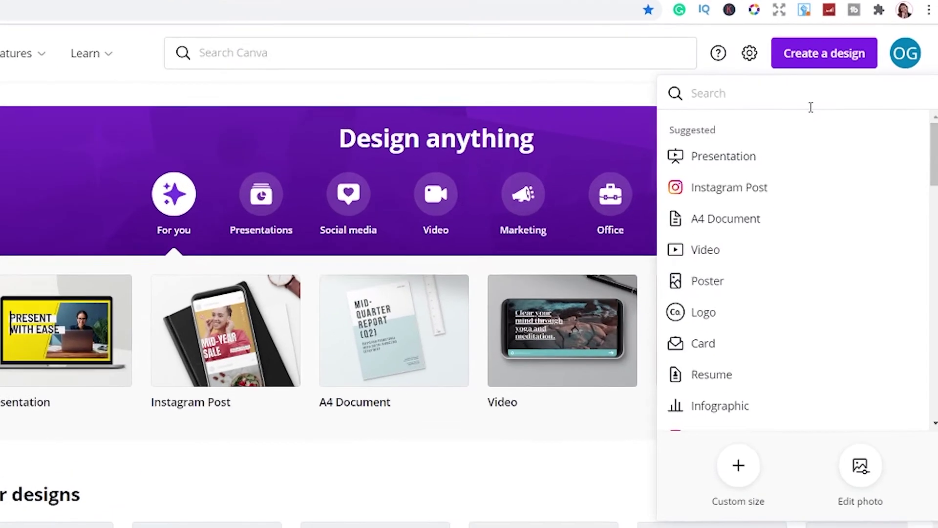
type("youtube")
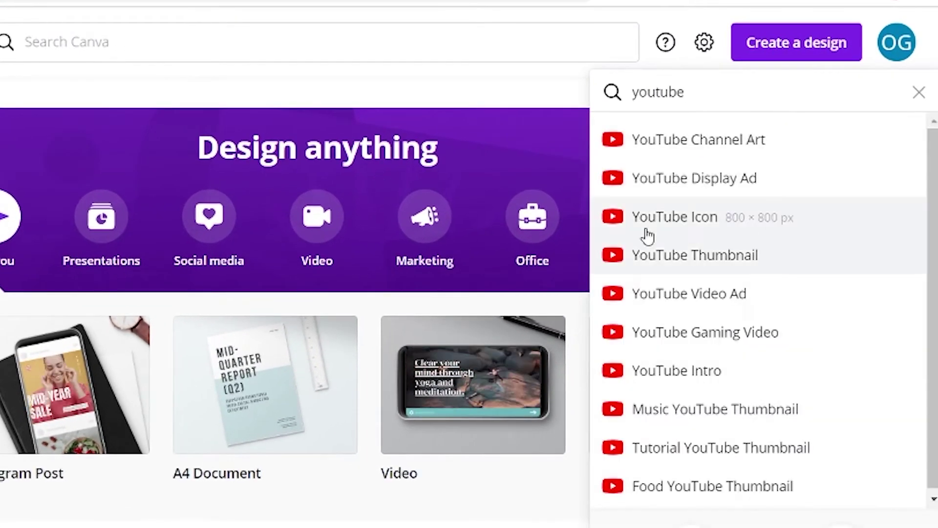
left_click(690, 219)
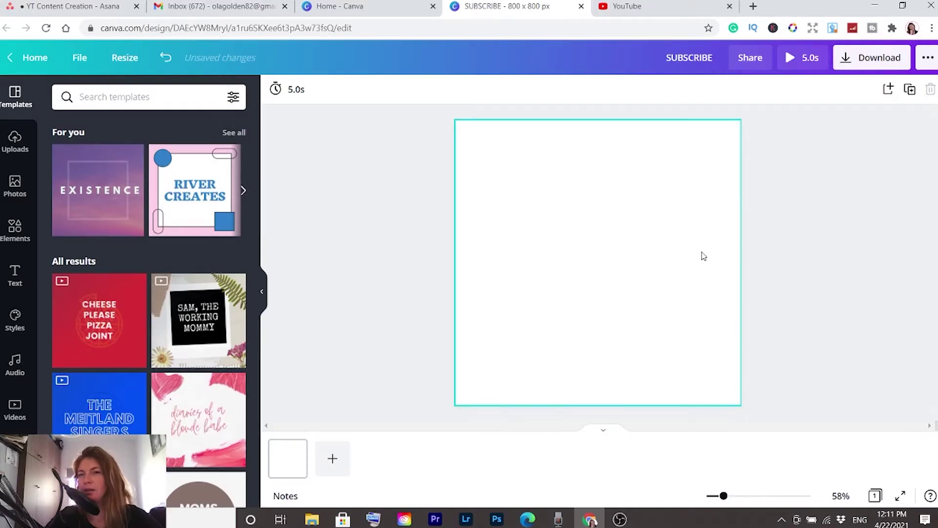
Step: Fill the blank page's background with red
left_click(619, 225)
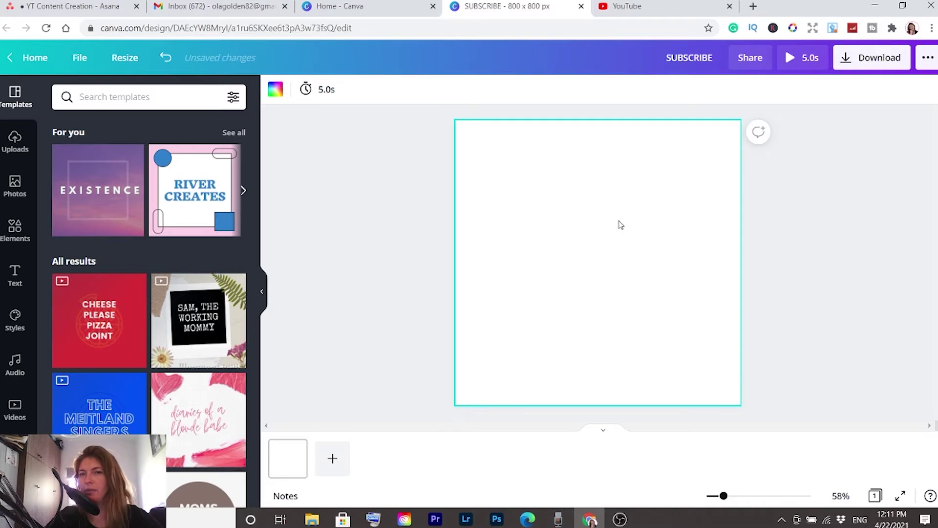
left_click(276, 90)
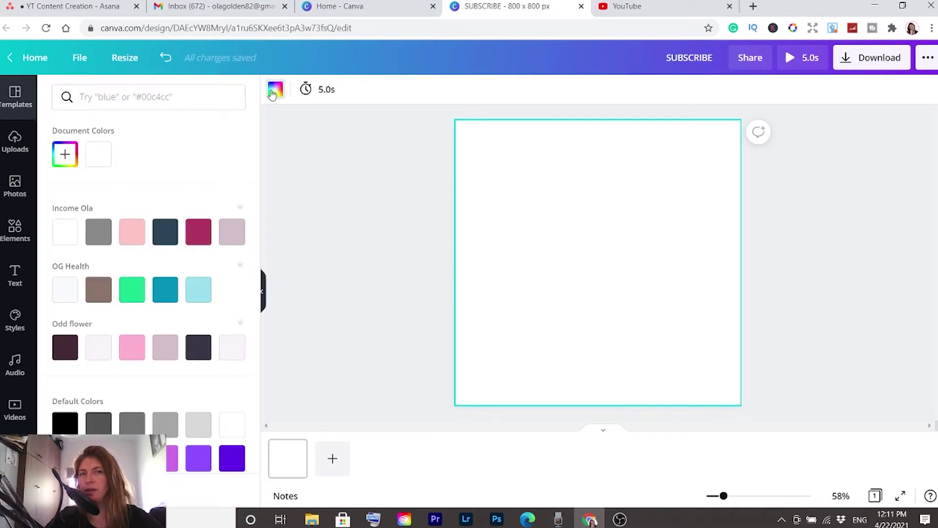
left_click(65, 458)
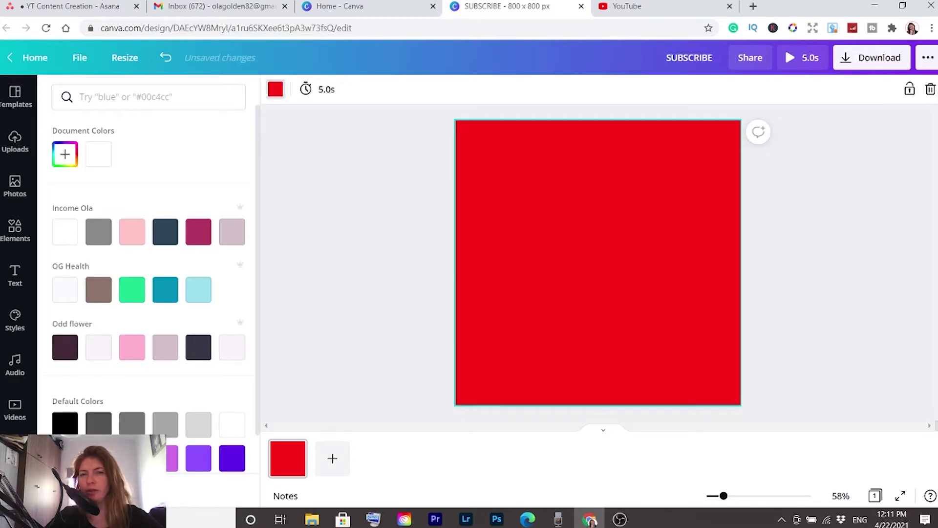
left_click(293, 264)
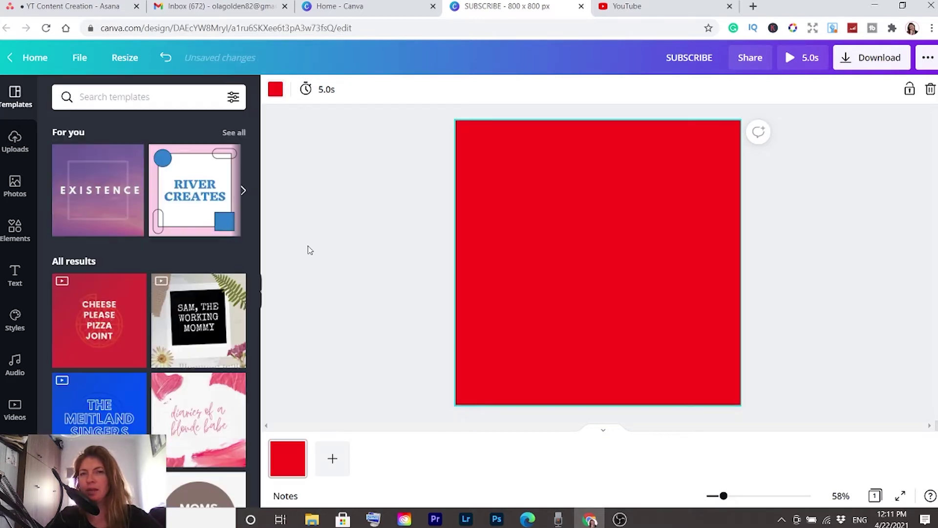
left_click(13, 232)
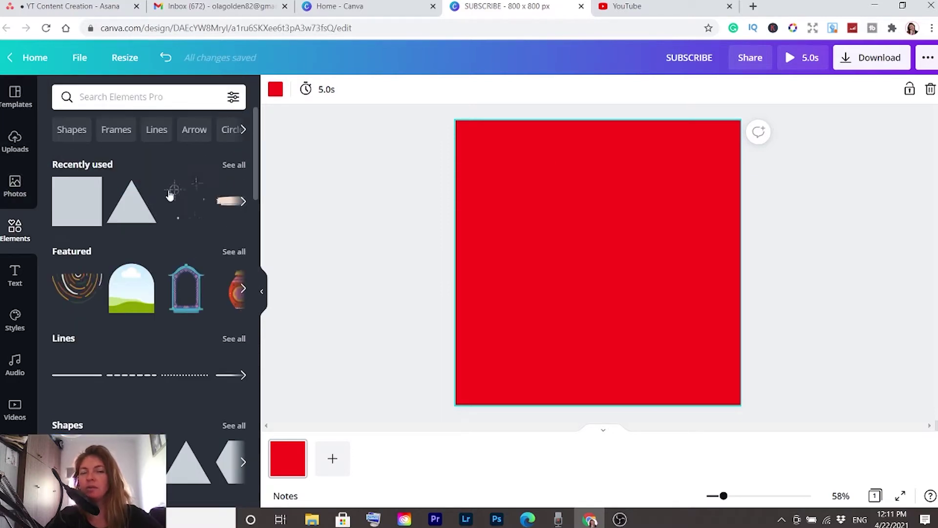
Step: Add a triangle shape, rotate it to point right, then enlarge and centre it
scroll(170, 194, "down", 3)
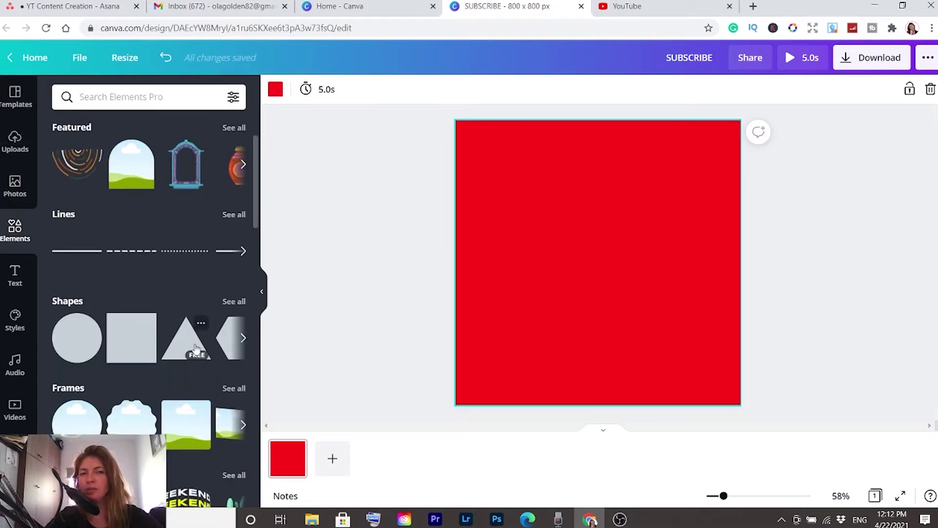
left_click(184, 345)
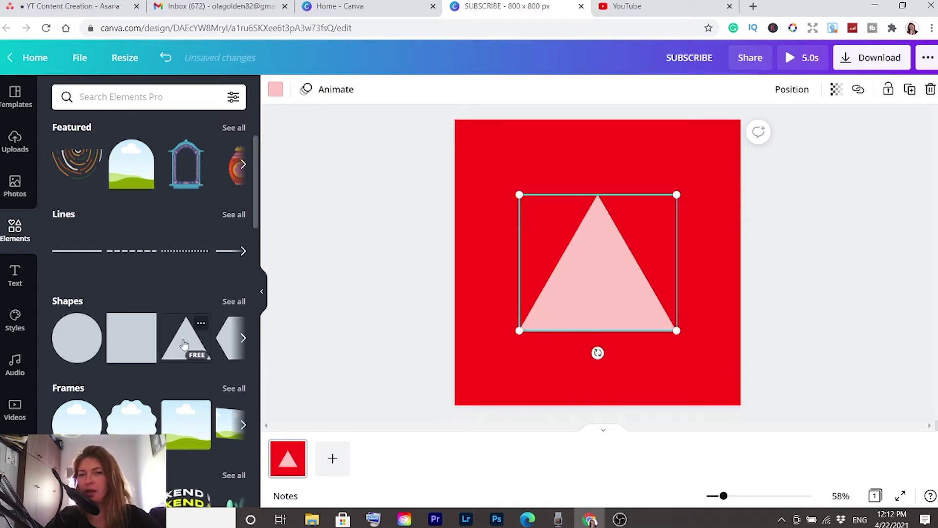
left_click_drag(592, 353, 507, 260)
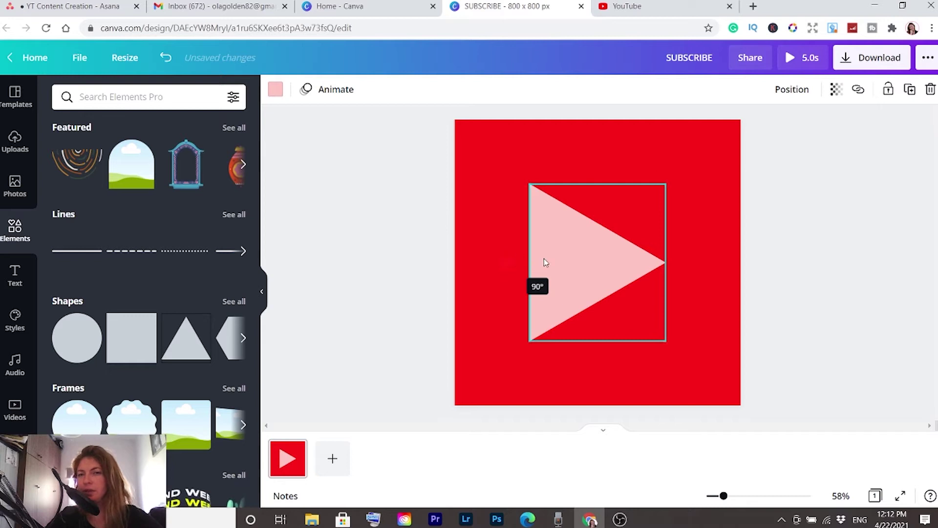
left_click_drag(591, 257, 588, 223)
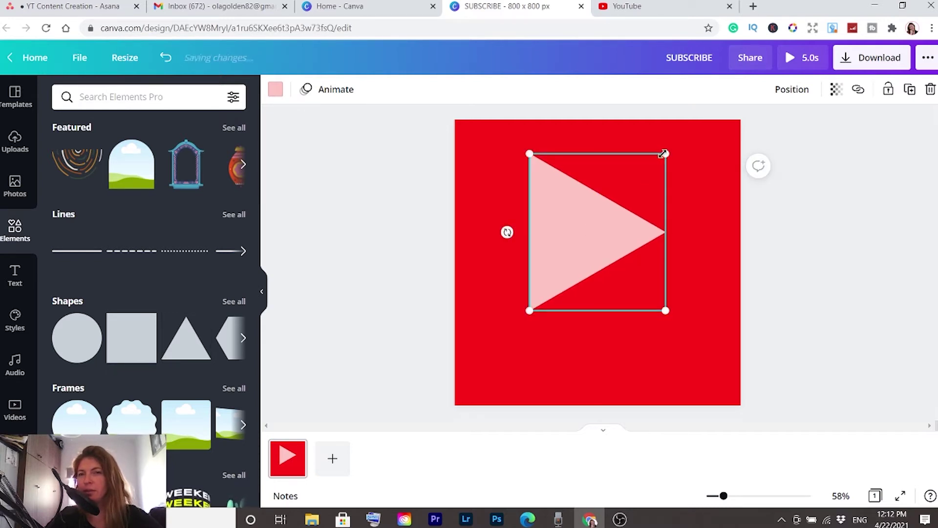
left_click_drag(663, 154, 691, 136)
left_click_drag(589, 219, 587, 230)
Step: Make the play triangle white
left_click(276, 91)
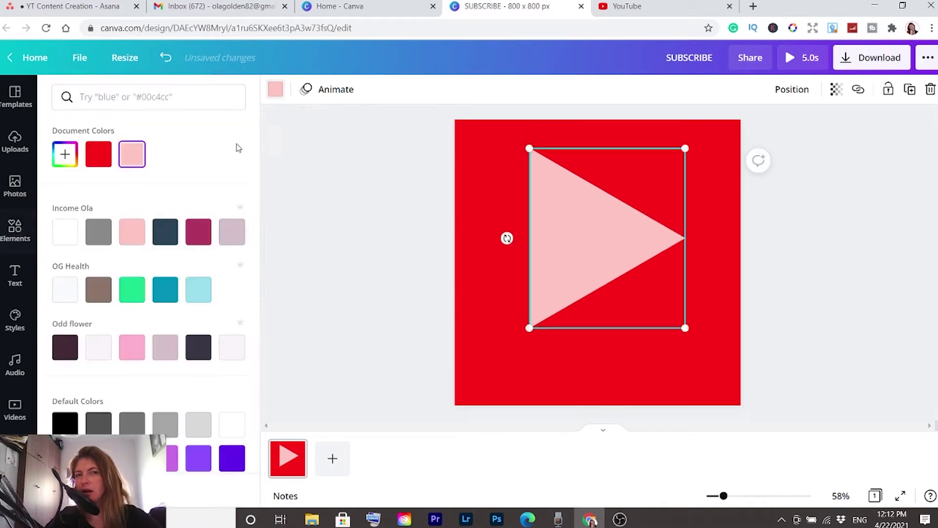
left_click(65, 231)
left_click(336, 197)
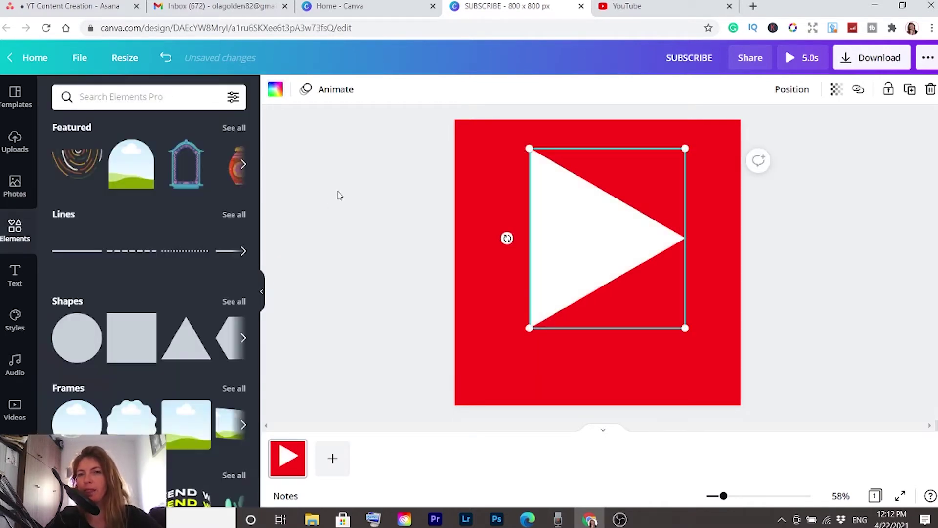
left_click(517, 307)
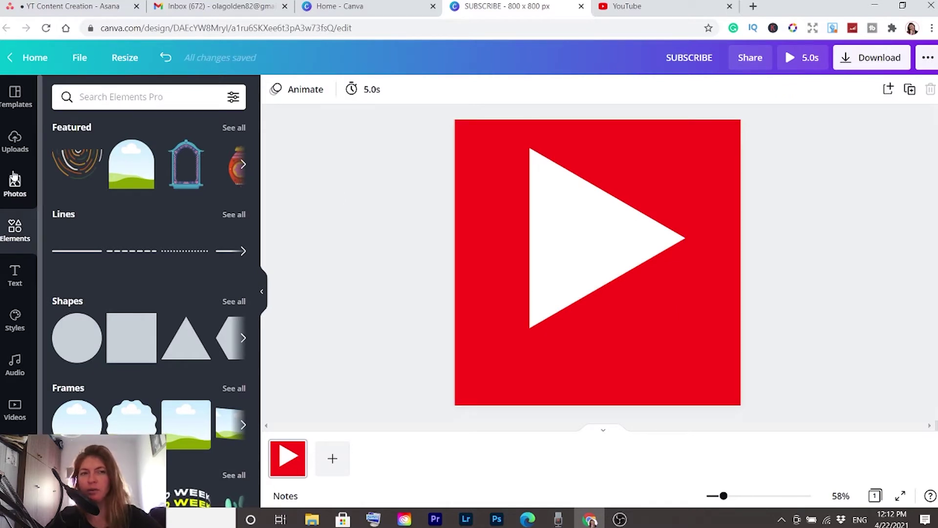
left_click(17, 273)
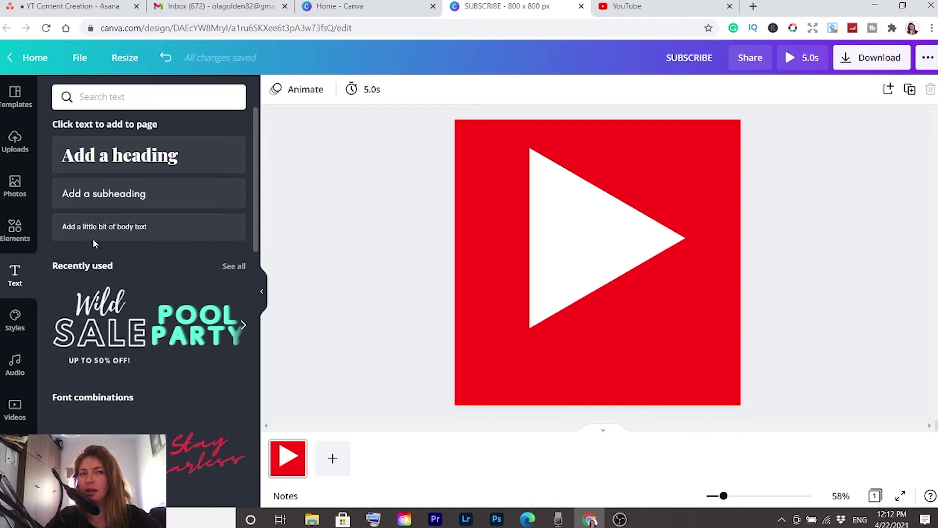
Step: Add a 'SUBSCRIBE' heading and move it to the bottom of the page
left_click(159, 161)
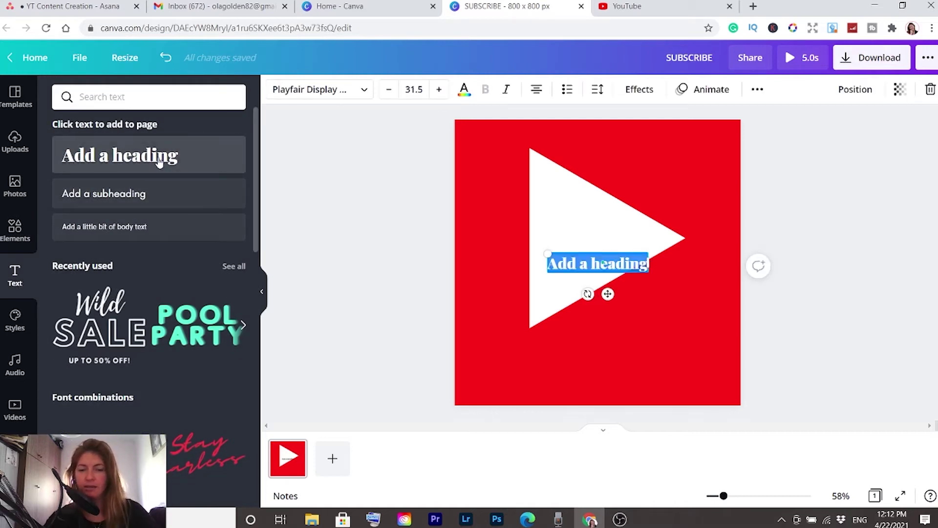
type("SUBSCR")
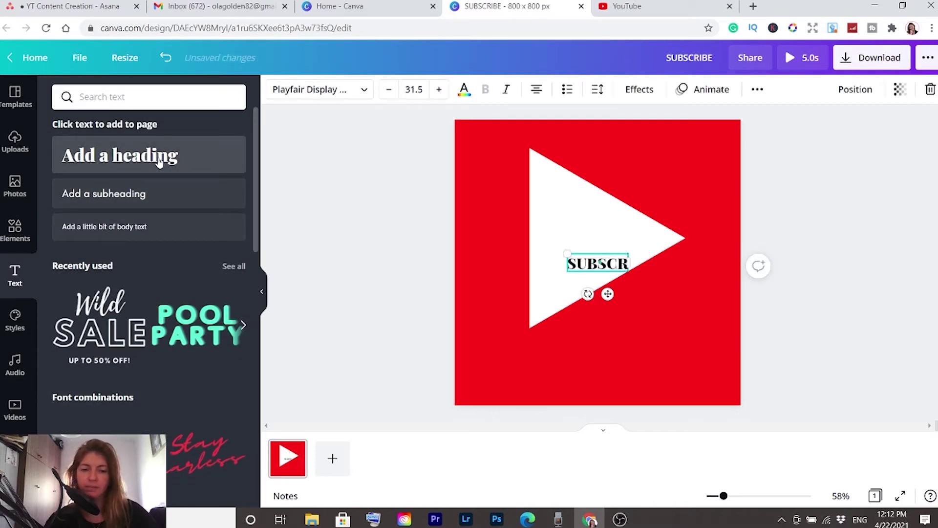
type("IBE")
left_click(649, 261)
left_click_drag(618, 264, 618, 360)
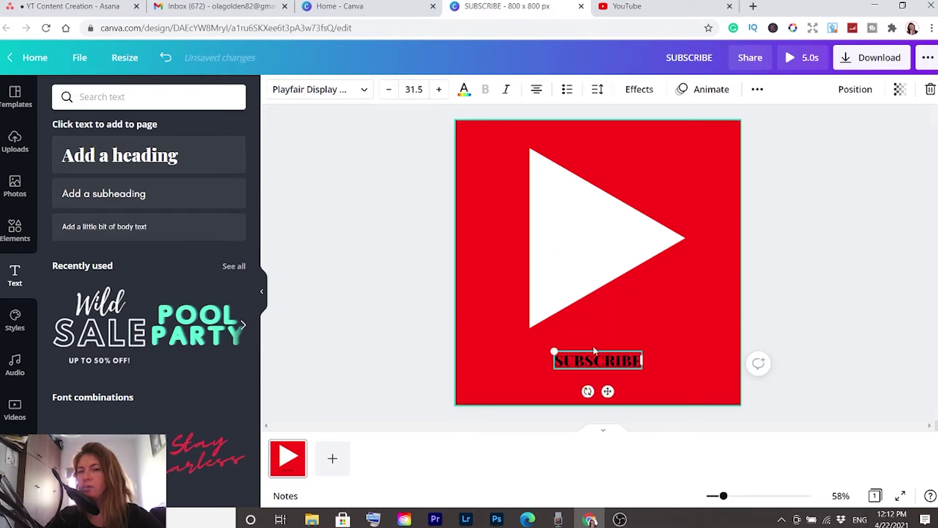
Step: Set SUBSCRIBE in Glacial Indifference and enlarge it to span the page width (size 92.8)
left_click(366, 92)
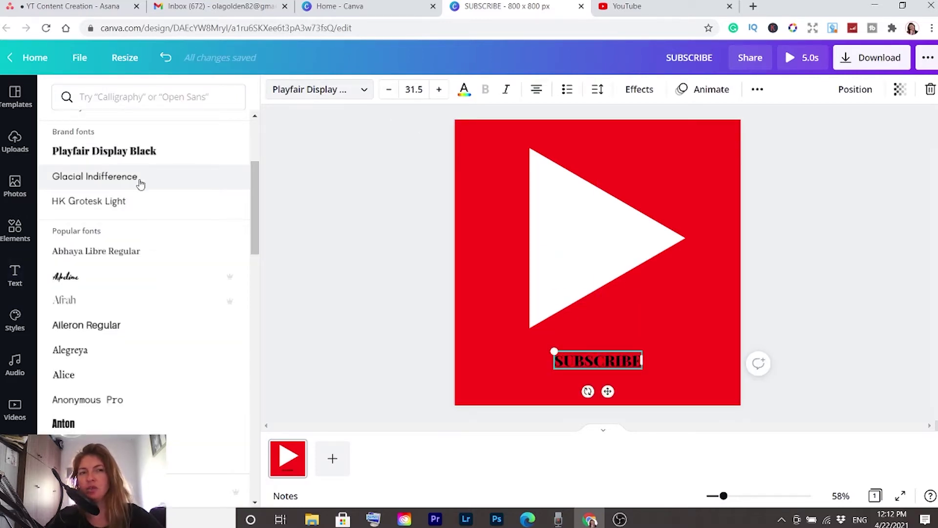
left_click(146, 183)
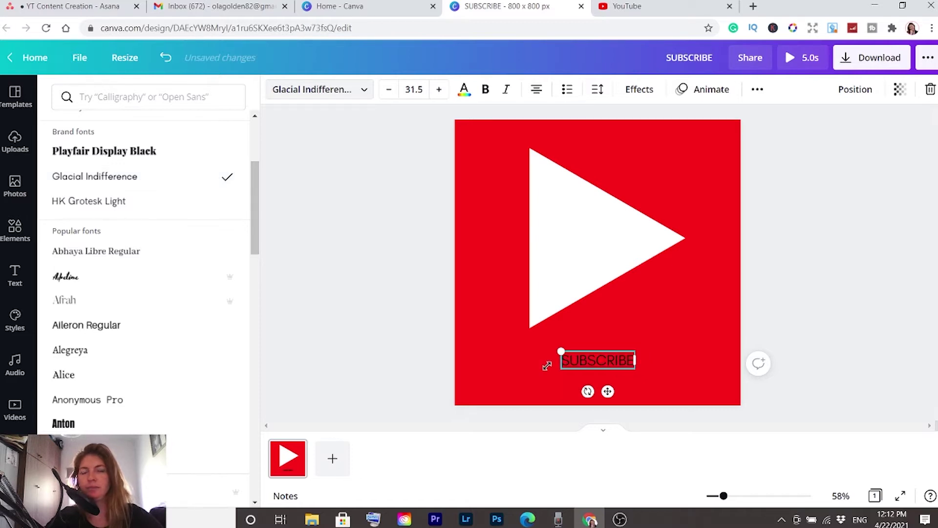
left_click(486, 91)
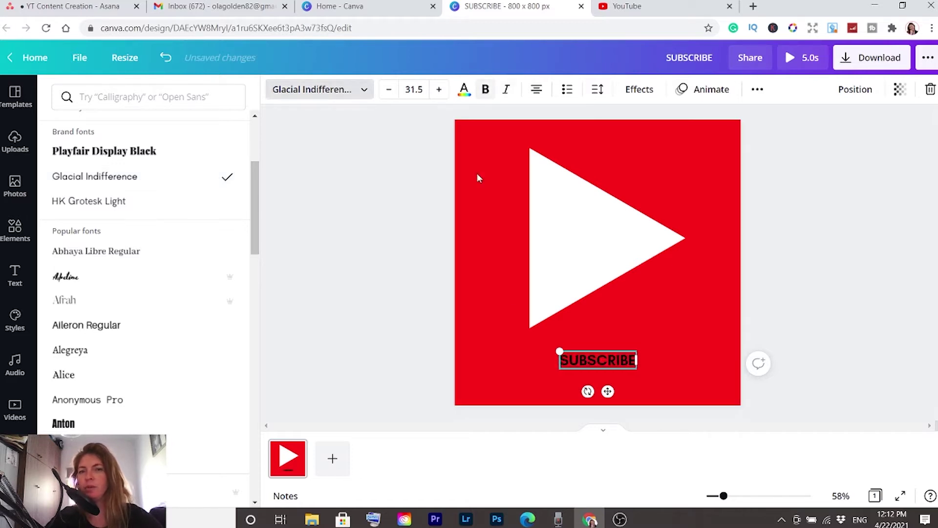
left_click_drag(552, 373, 487, 387)
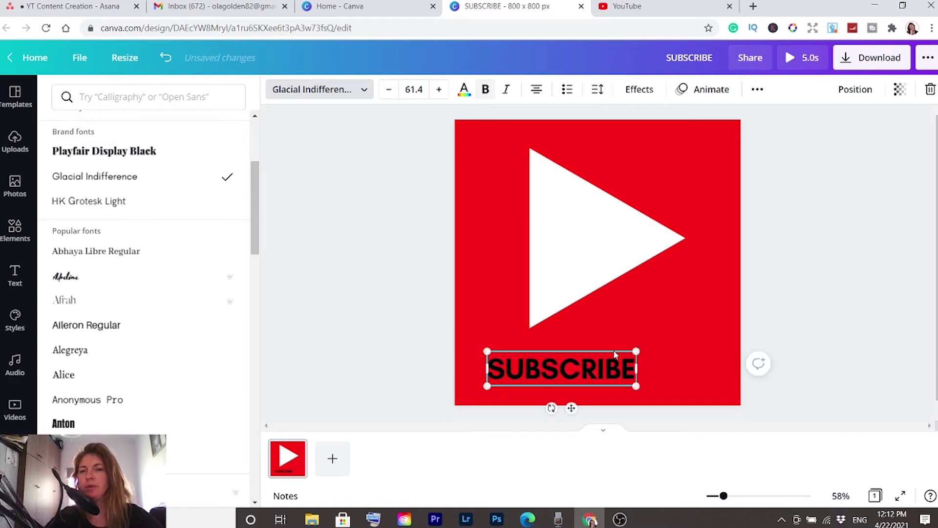
left_click_drag(689, 329, 711, 331)
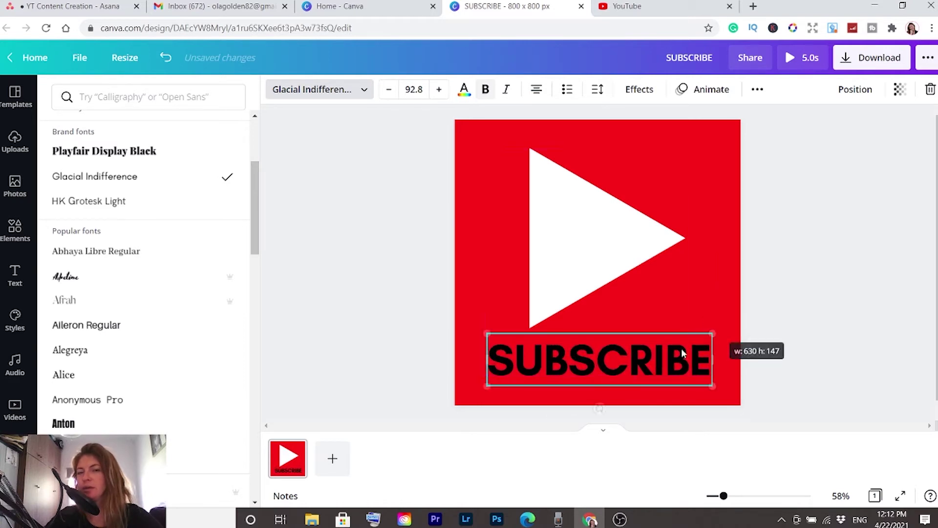
Step: Make the SUBSCRIBE text white and regular weight, with bold off
left_click(631, 367)
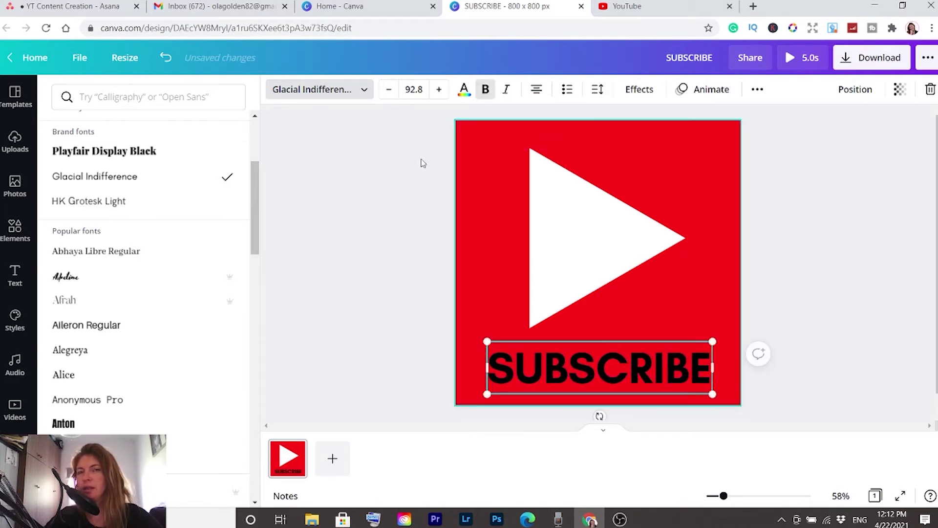
left_click(464, 91)
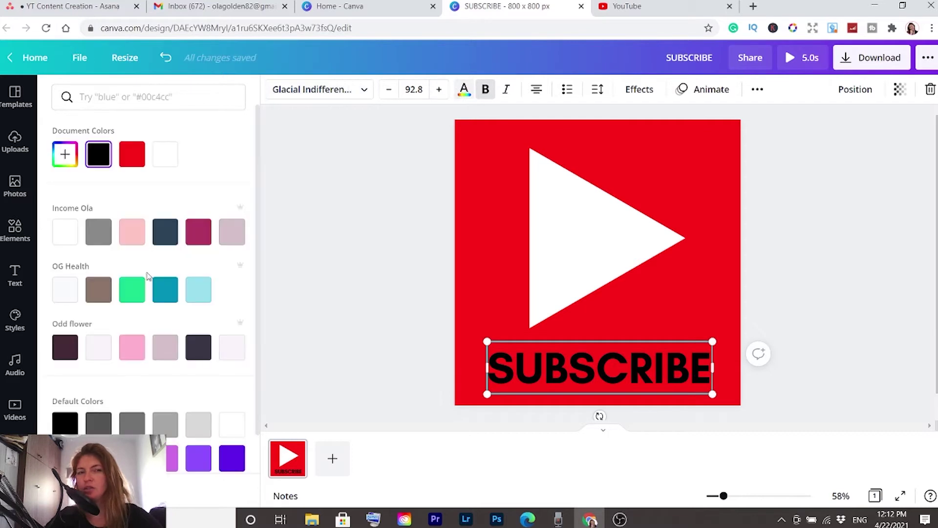
left_click(65, 238)
left_click(840, 250)
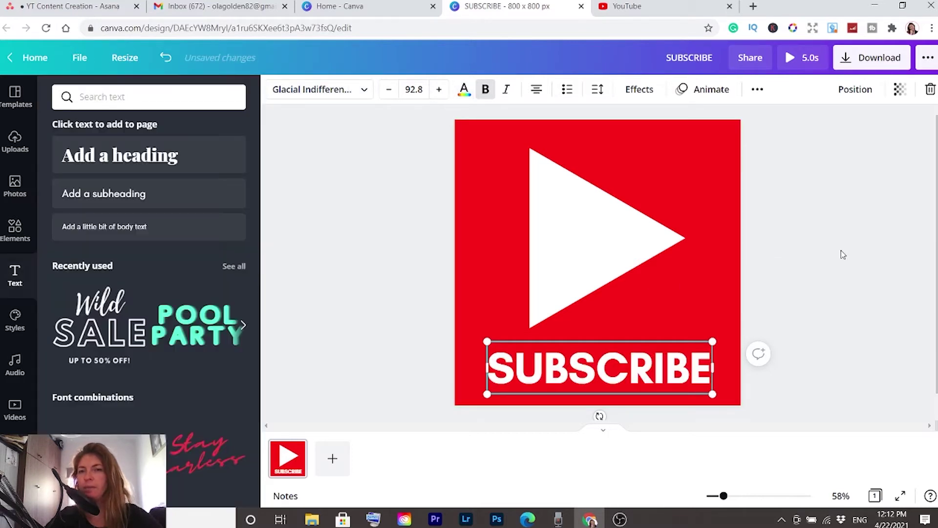
left_click(650, 389)
left_click(489, 93)
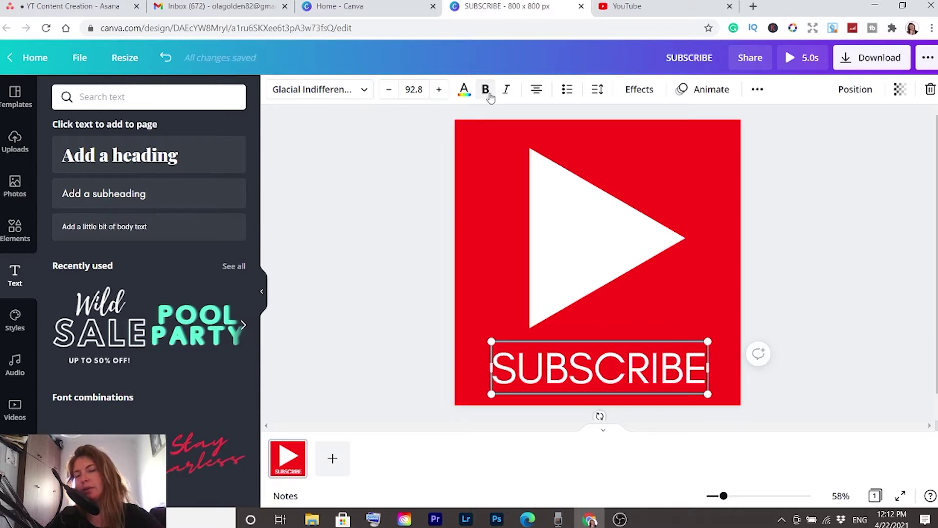
left_click(761, 279)
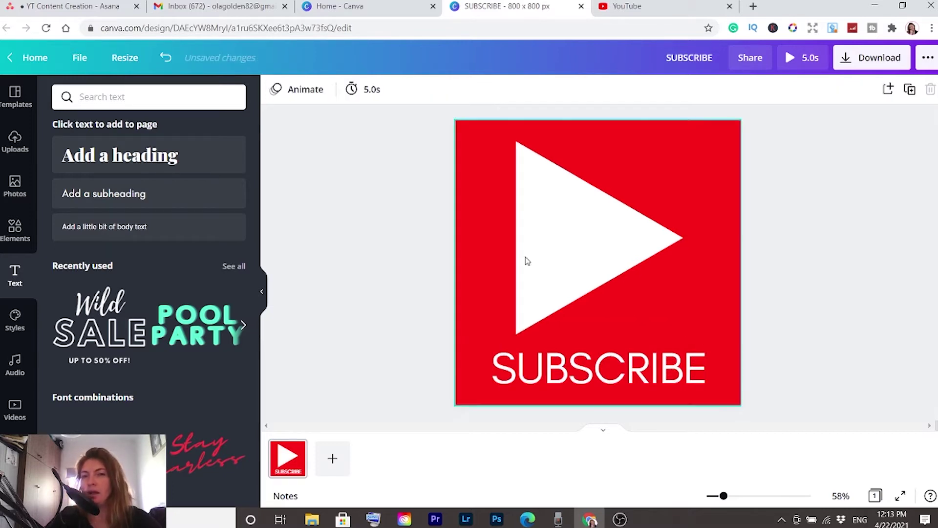
Step: Shrink the play triangle slightly and re-centre it above the SUBSCRIBE caption
left_click(609, 240)
left_click_drag(684, 335, 679, 329)
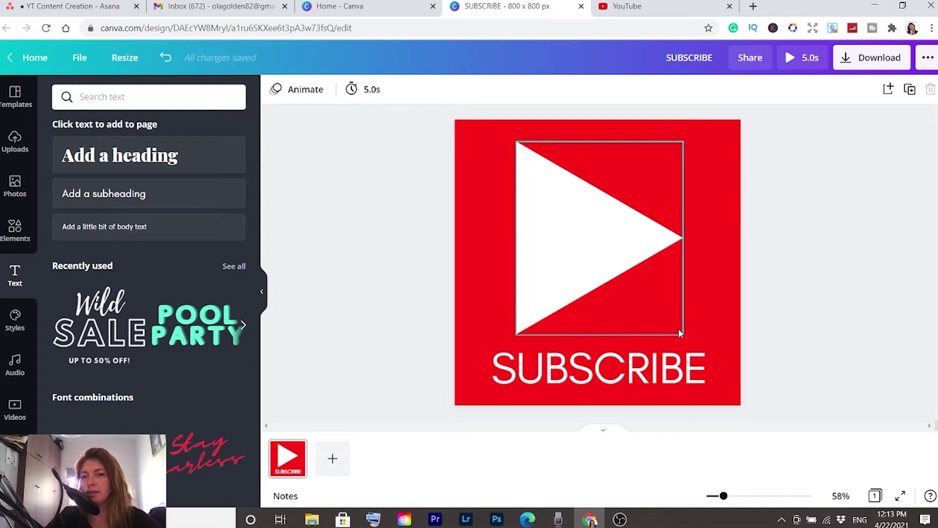
left_click_drag(571, 145, 580, 152)
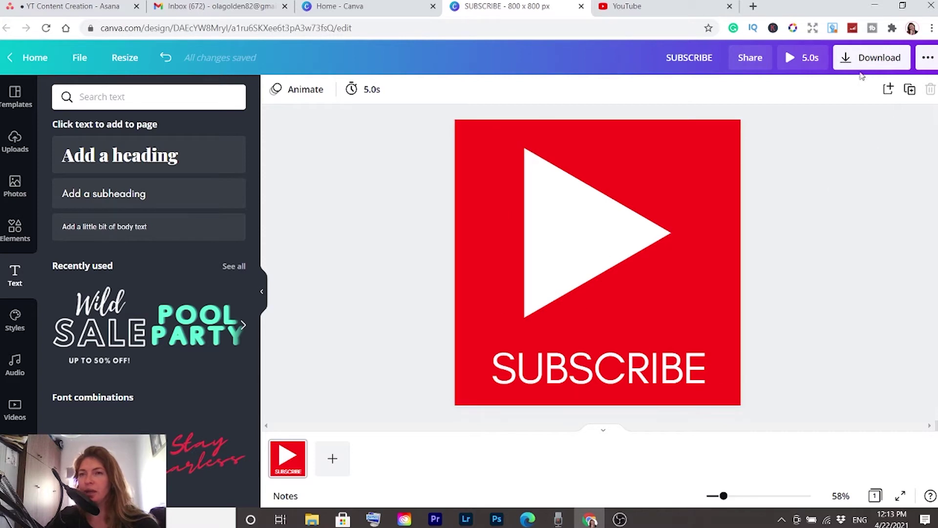
Step: Download the SUBSCRIBE icon design as a PNG file
left_click(847, 59)
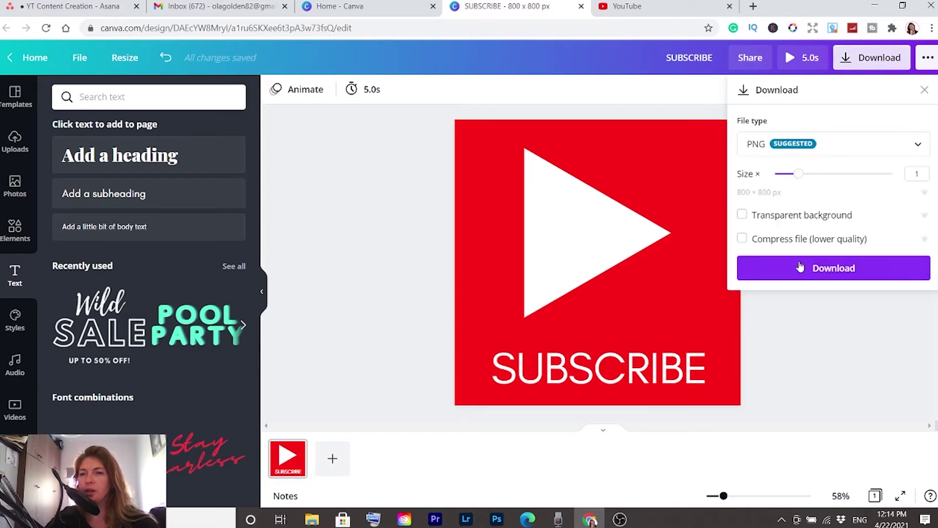
left_click(842, 274)
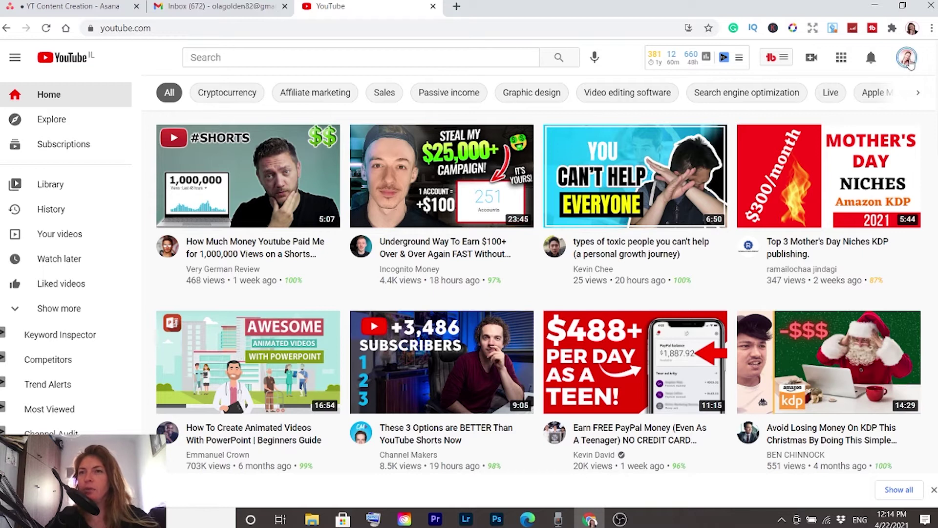
Step: Go to YouTube Studio from the account menu and scroll the sidebar toward Customization
left_click(908, 59)
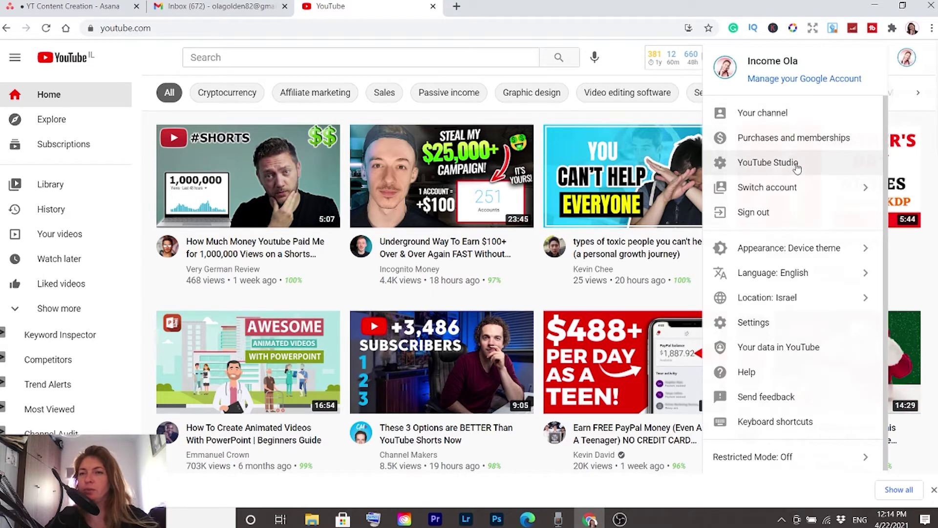
left_click(793, 164)
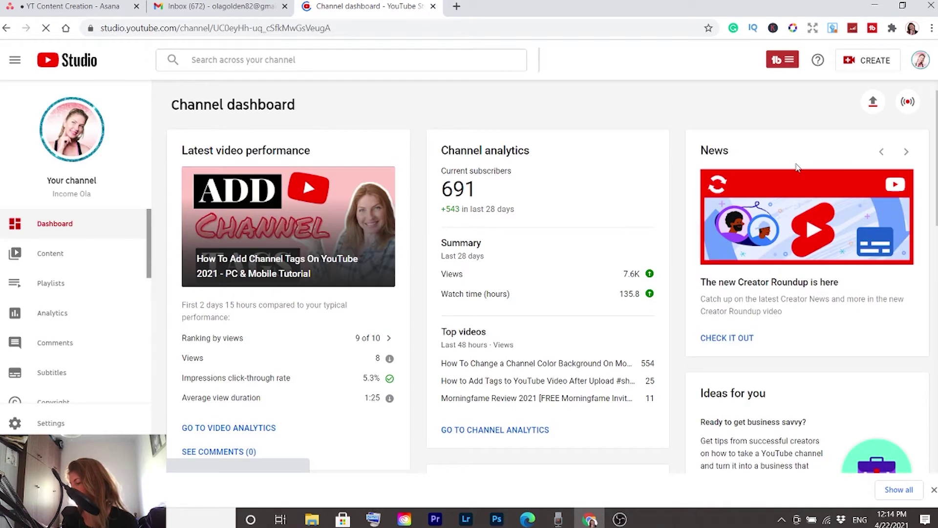
scroll(106, 286, "down", 1)
scroll(110, 275, "up", 1)
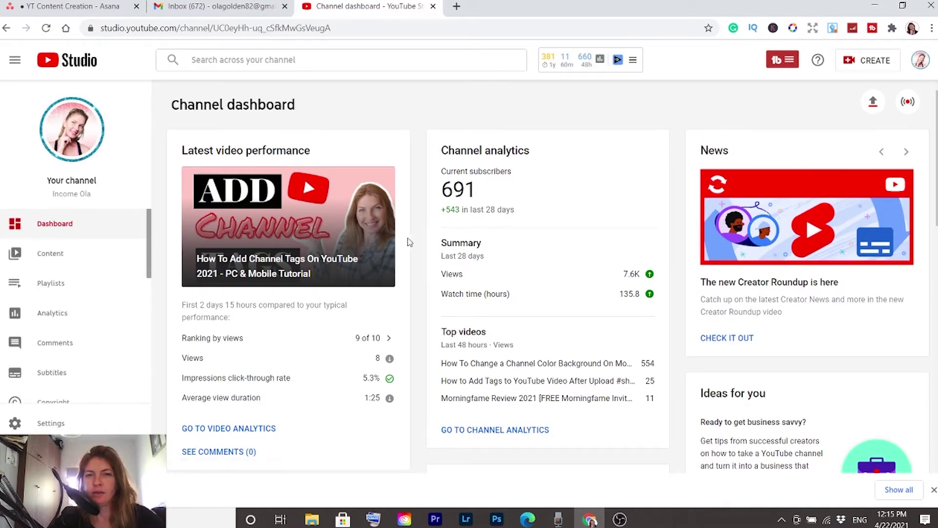
scroll(97, 306, "down", 1)
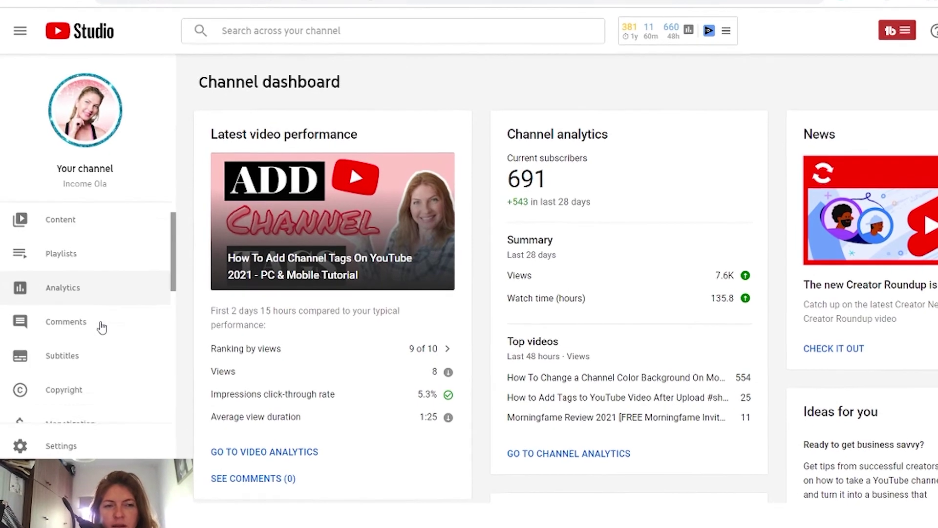
scroll(105, 398, "down", 1)
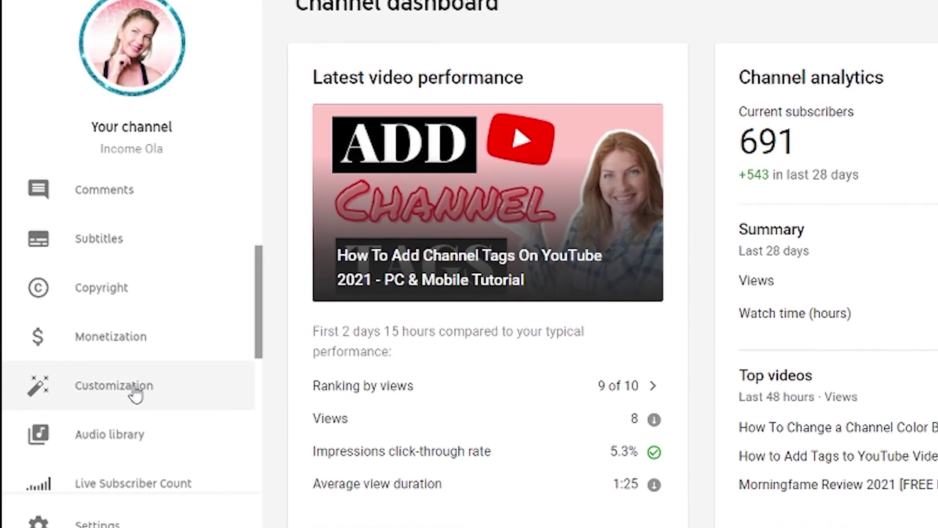
Step: Open Customization's Branding tab and scroll down to the Video watermark section
left_click(135, 395)
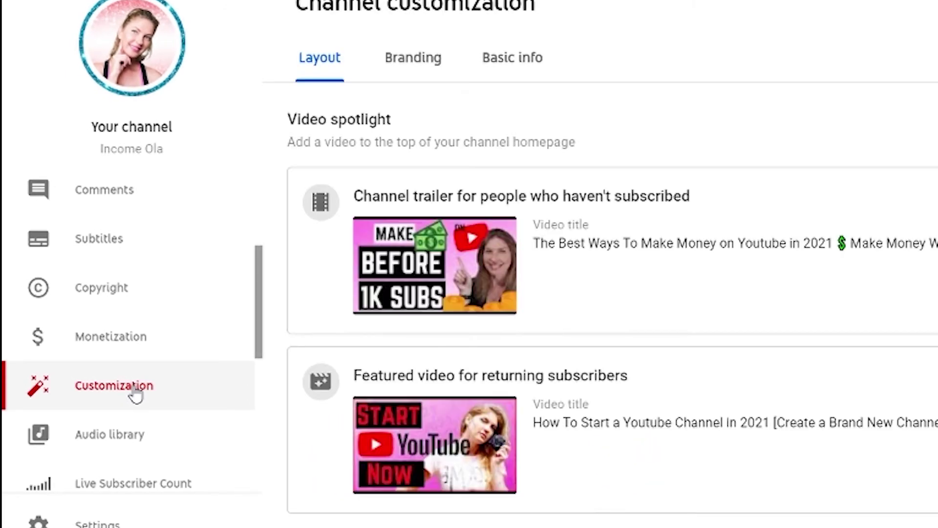
left_click(417, 68)
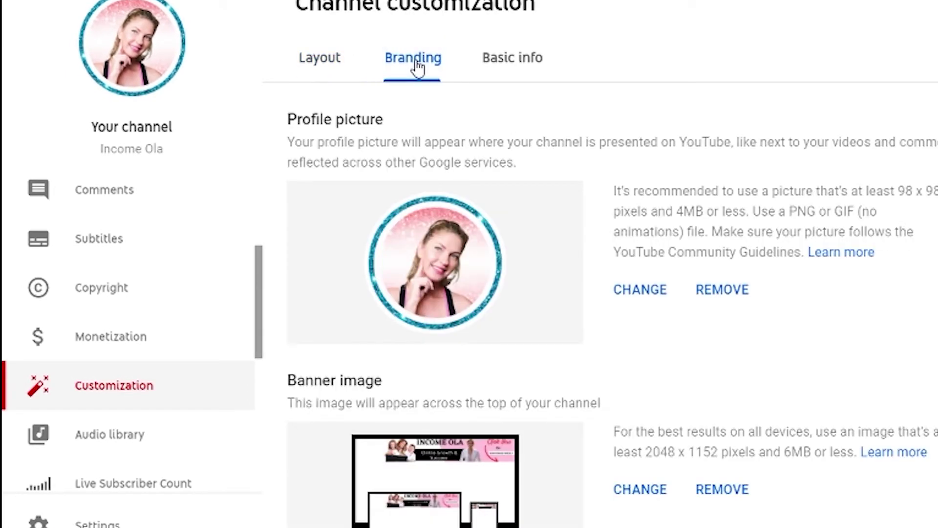
scroll(774, 235, "down", 5)
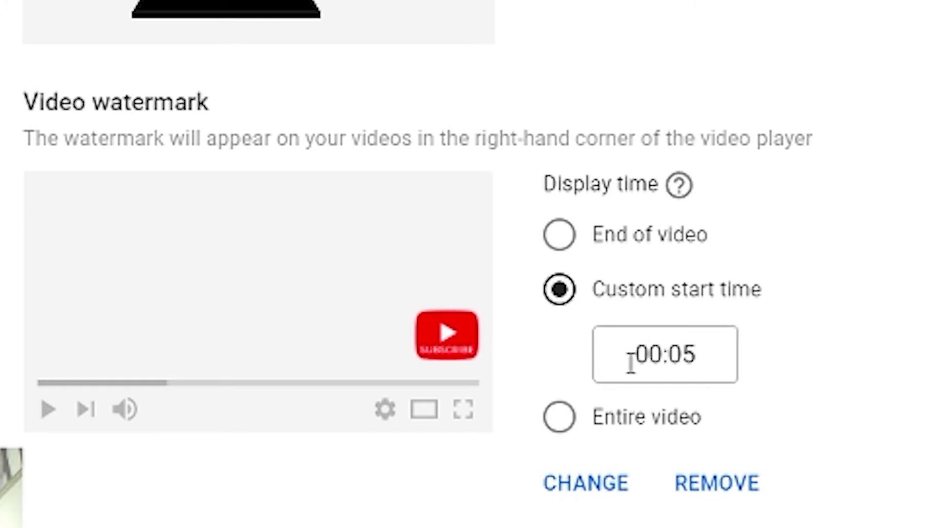
Step: Keep the watermark display time at a custom start of 00:05 and begin changing its image
left_click(562, 423)
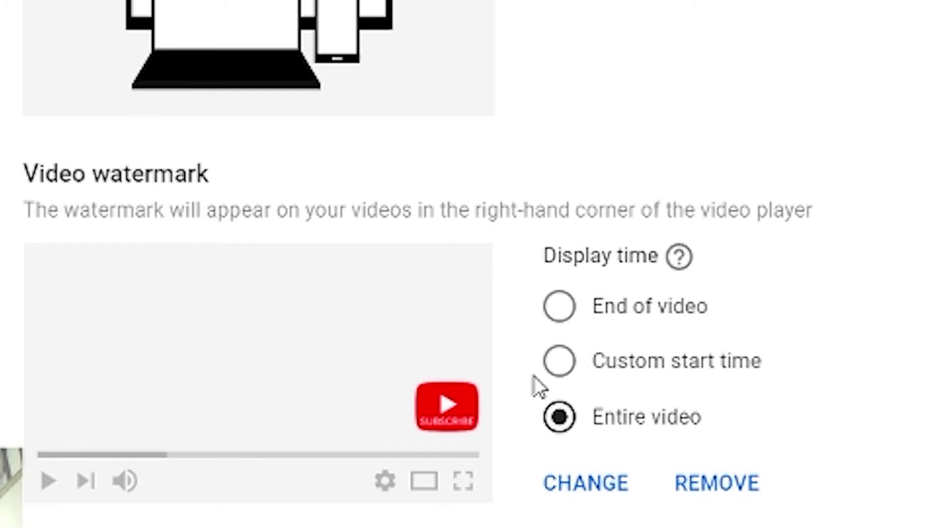
left_click(562, 364)
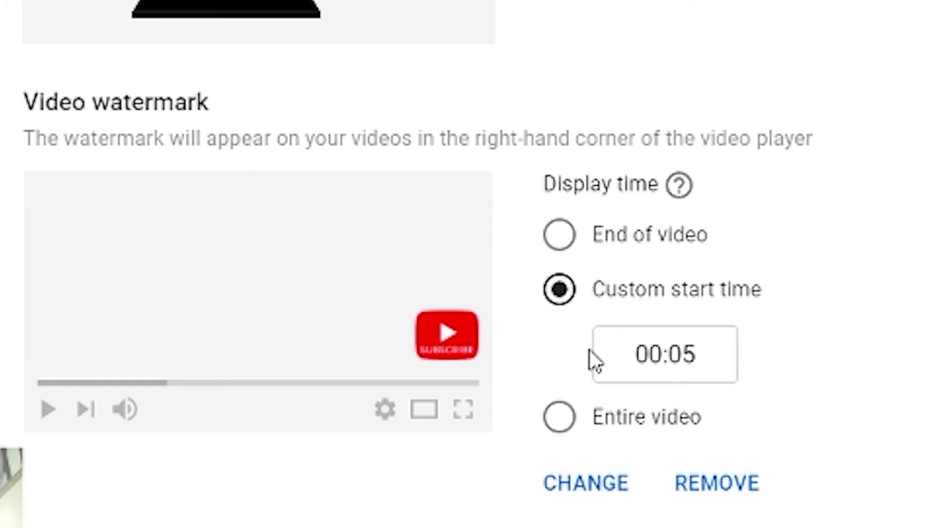
left_click(584, 484)
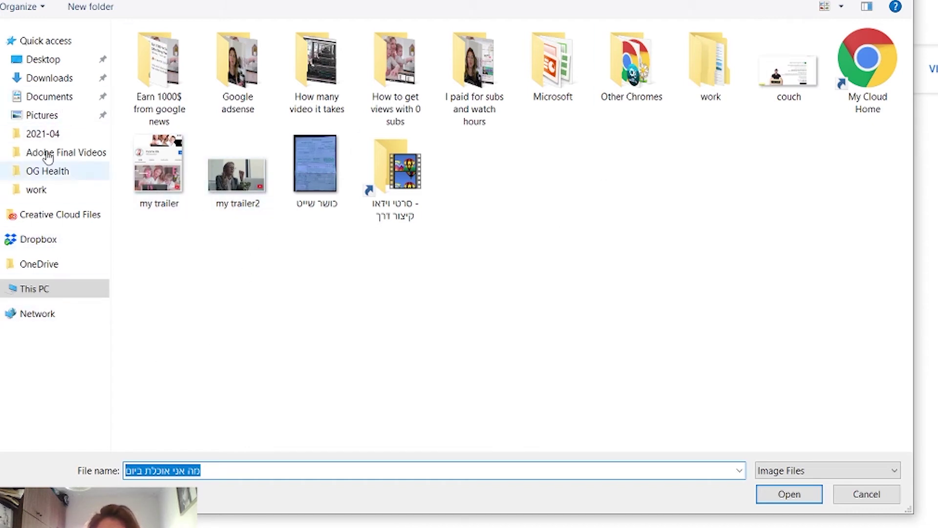
Step: Pick the SUBSCRIBE image from Downloads as the watermark and confirm it with DONE
left_click(65, 79)
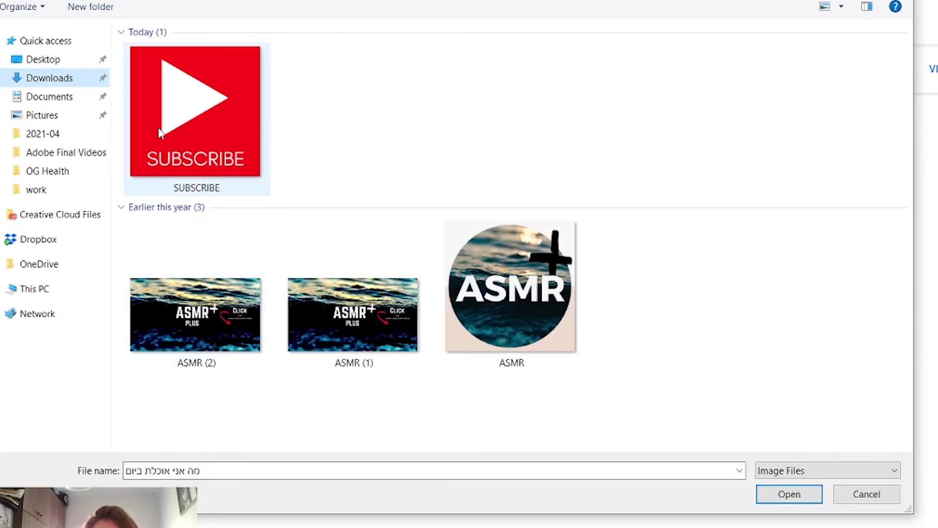
left_click(798, 494)
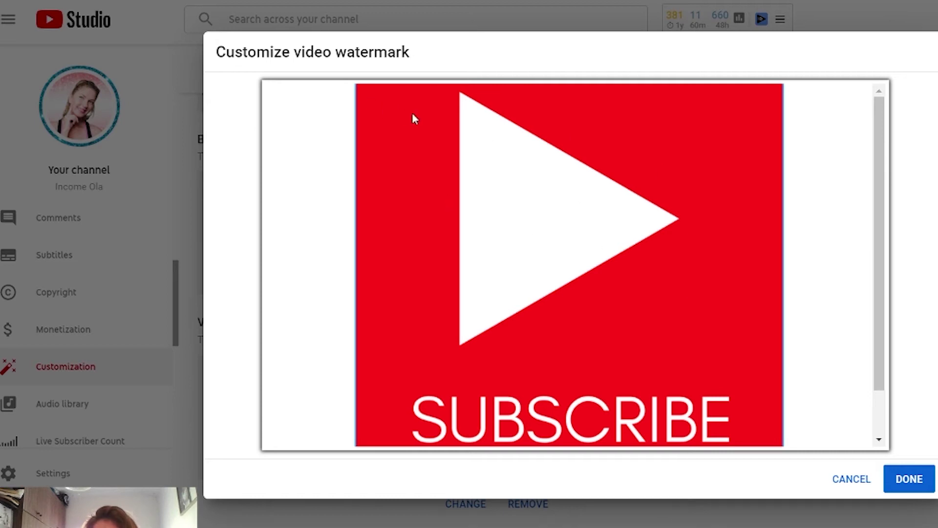
left_click(910, 479)
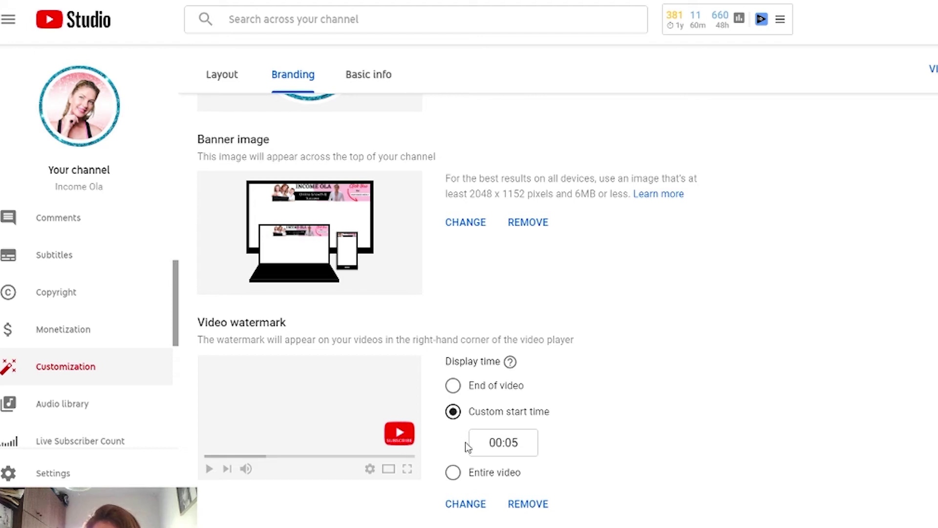
Step: Switch to Basic info and scroll to the Links section showing the SUBSCRIBE link
scroll(742, 384, "up", 5)
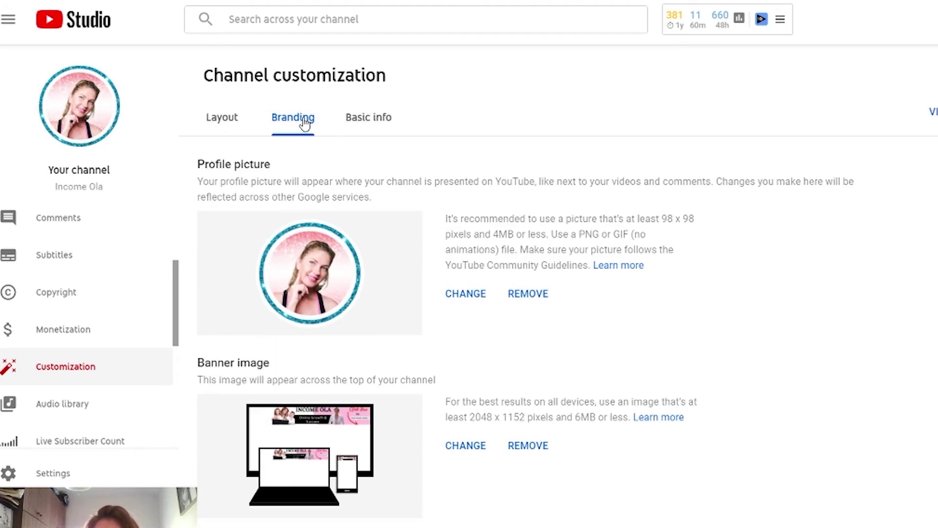
left_click(350, 119)
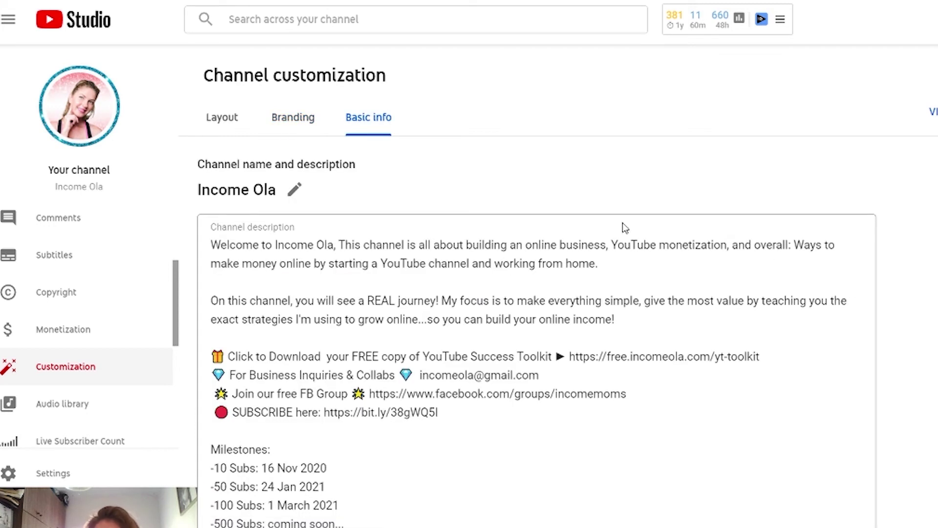
scroll(907, 379, "down", 10)
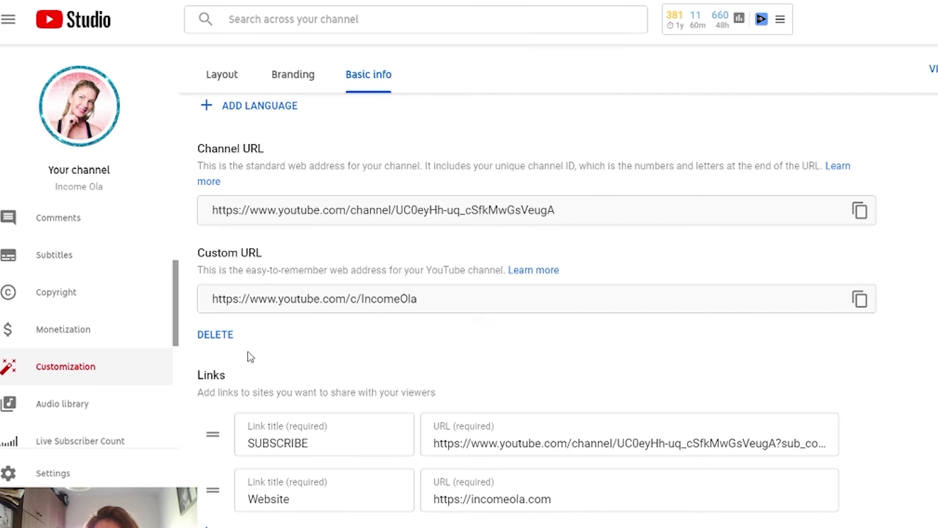
scroll(925, 395, "down", 3)
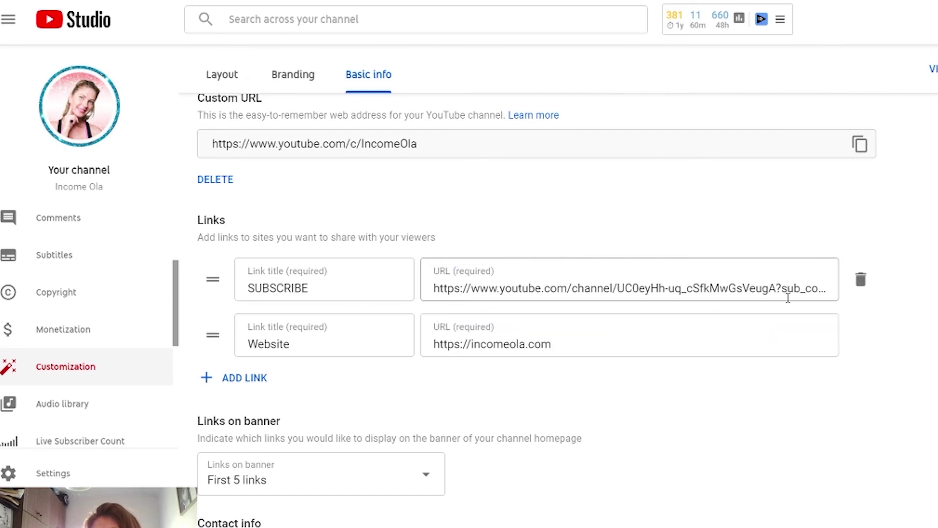
Step: Check the SUBSCRIBE link's sub_confirmation URL, then publish the customization changes
left_click_drag(784, 288, 833, 288)
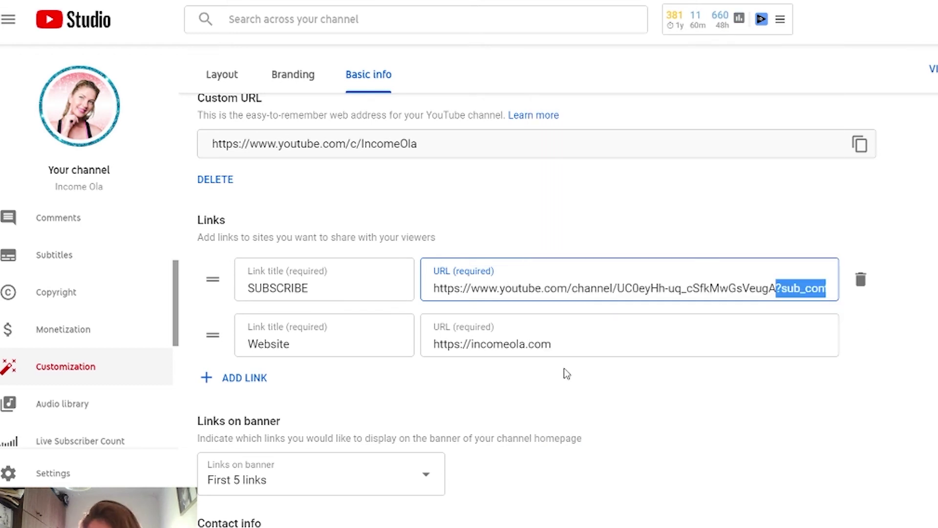
scroll(633, 265, "up", 2)
scroll(646, 263, "up", 1)
scroll(656, 262, "up", 2)
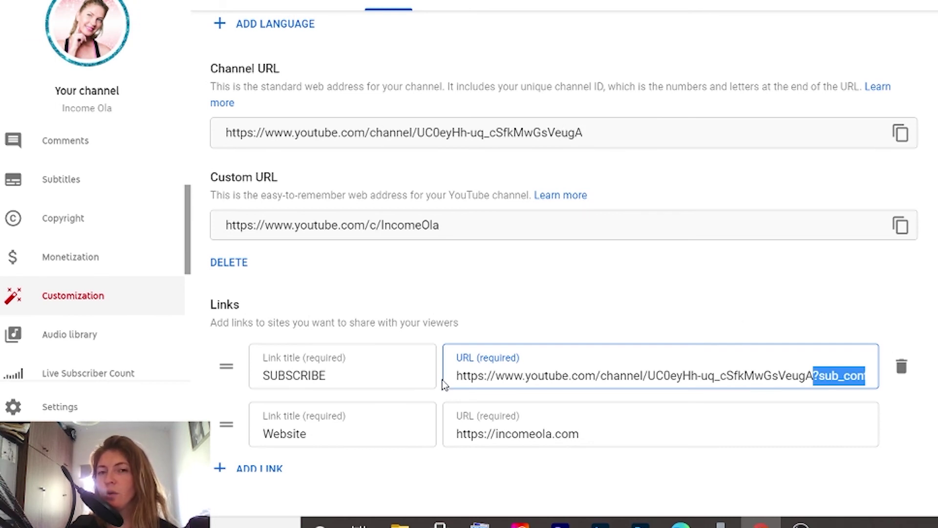
left_click_drag(460, 372, 894, 380)
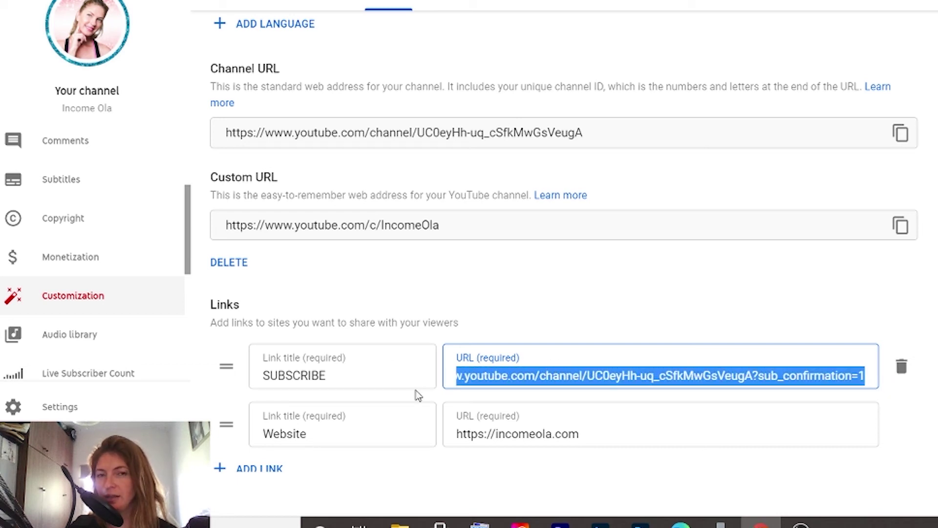
left_click(342, 395)
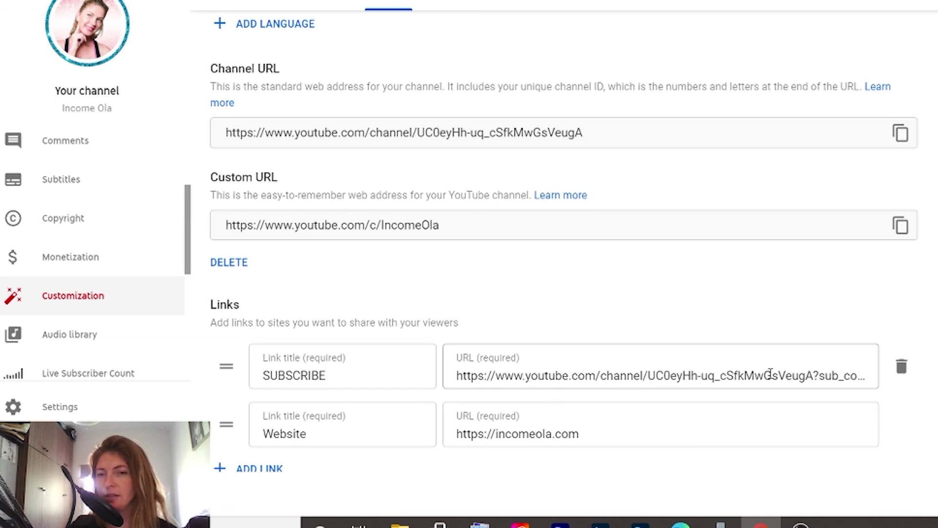
left_click(522, 375)
scroll(742, 250, "down", 2)
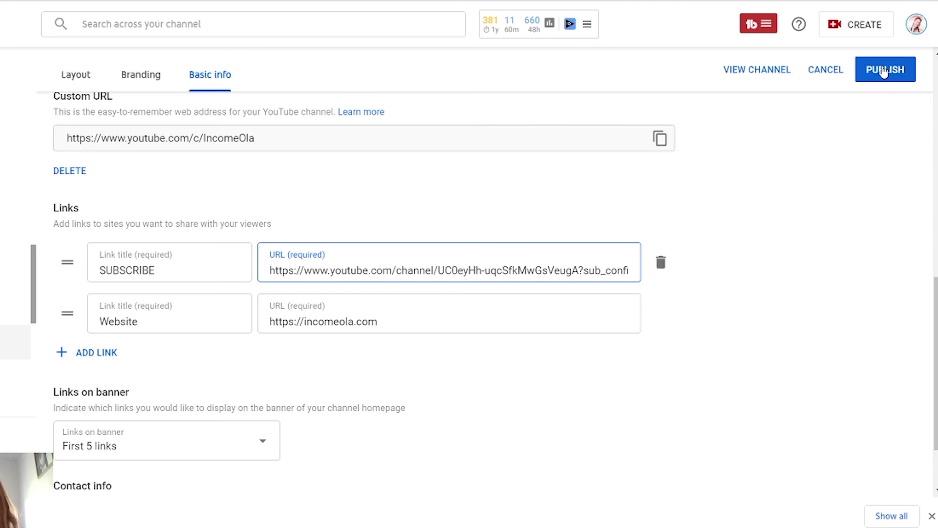
left_click(885, 70)
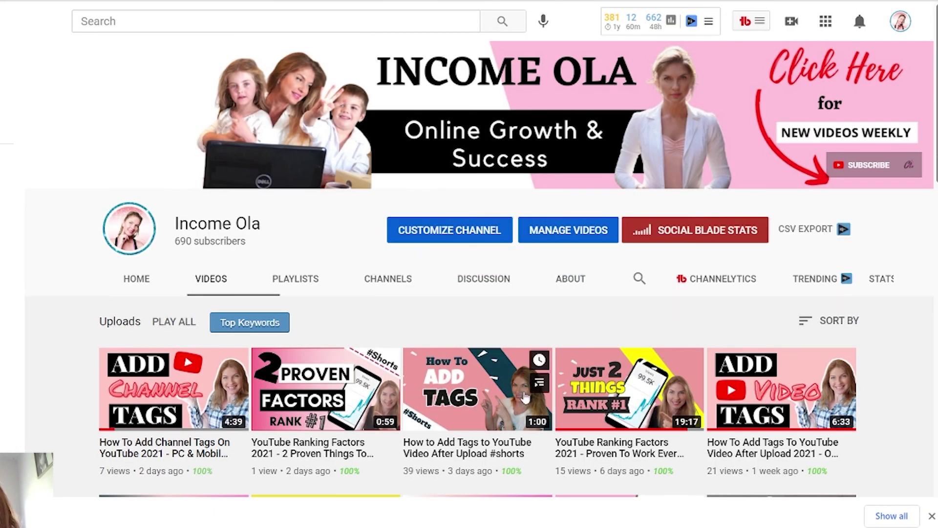
Step: Restart the Canva Comic Strip Tutorial video and confirm its red SUBSCRIBE watermark shows a subscribe prompt
scroll(478, 258, "down", 5)
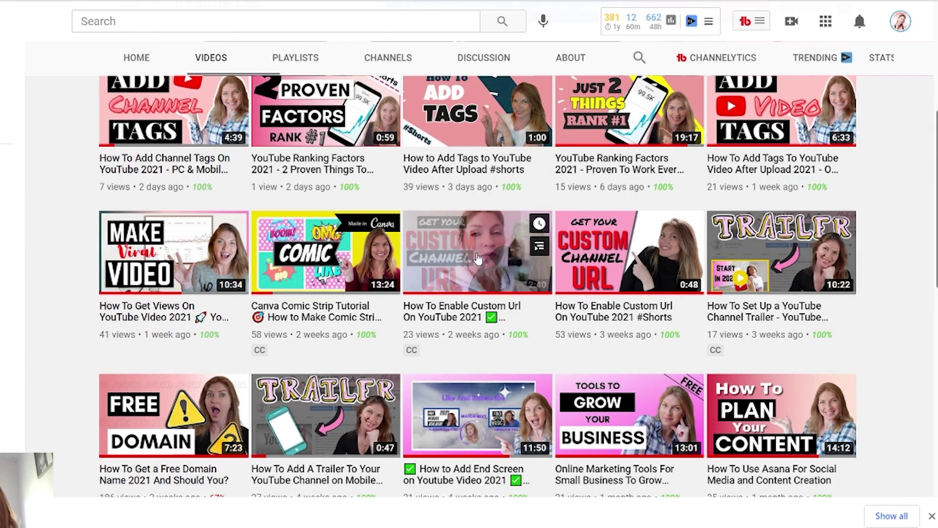
left_click(318, 252)
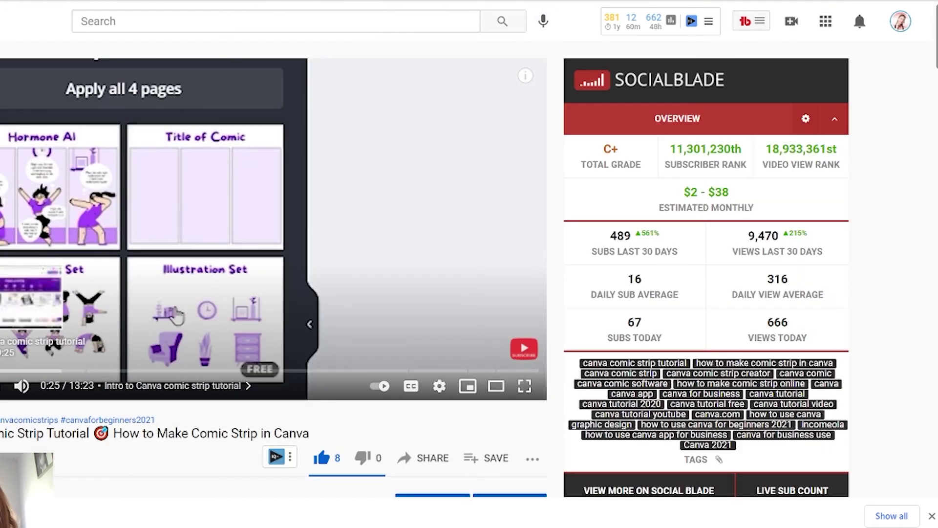
key("0")
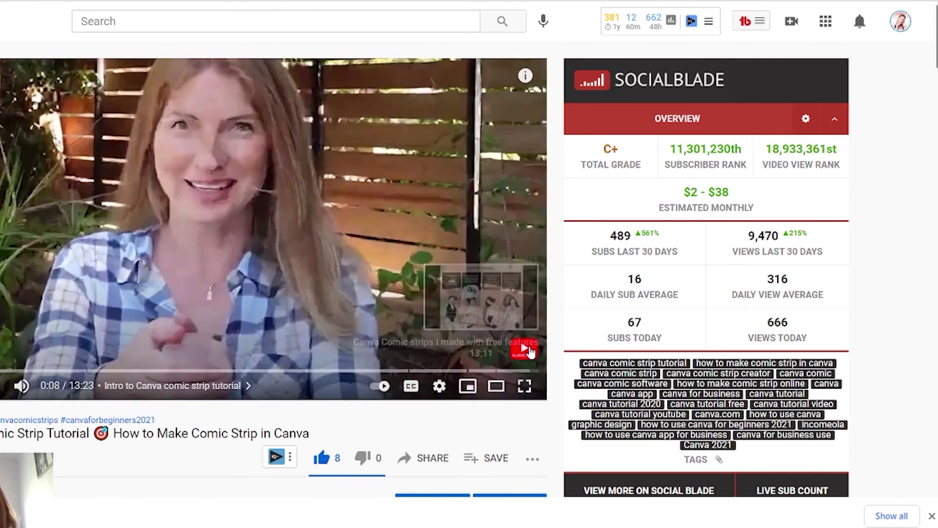
mouse_move(524, 348)
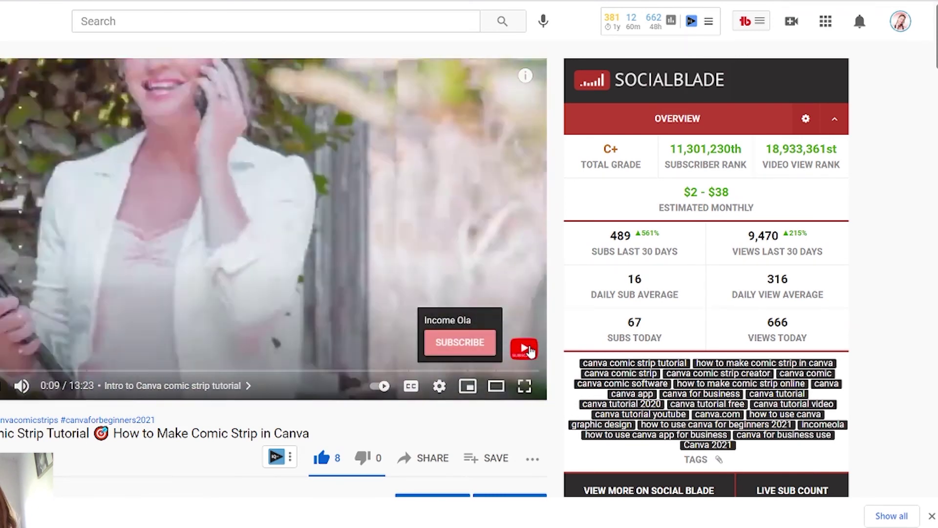